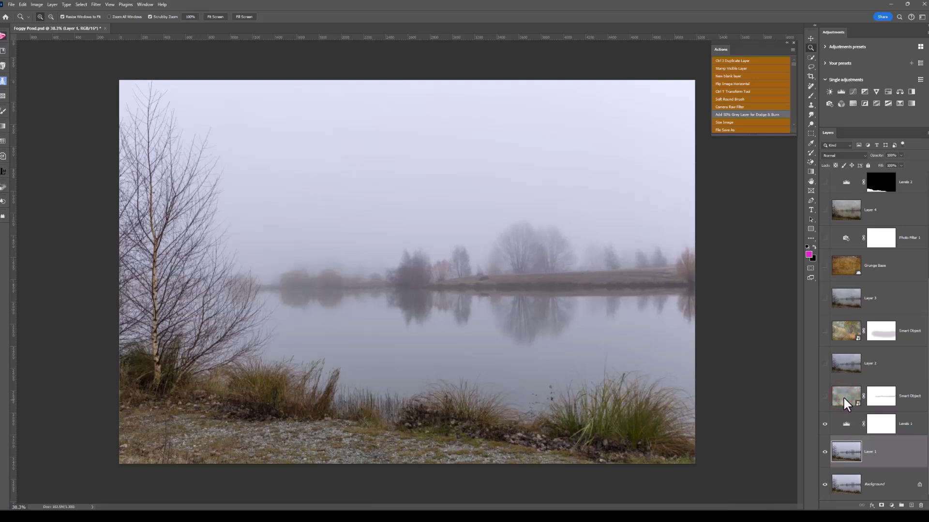
Show and select the texture Smart Object directly above the Levels 1 adjustment.
click(824, 396)
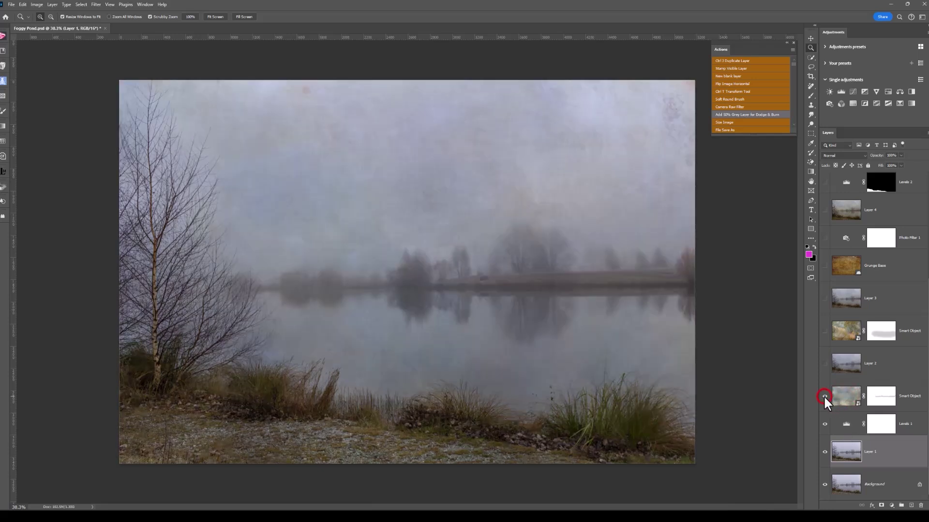
click(839, 396)
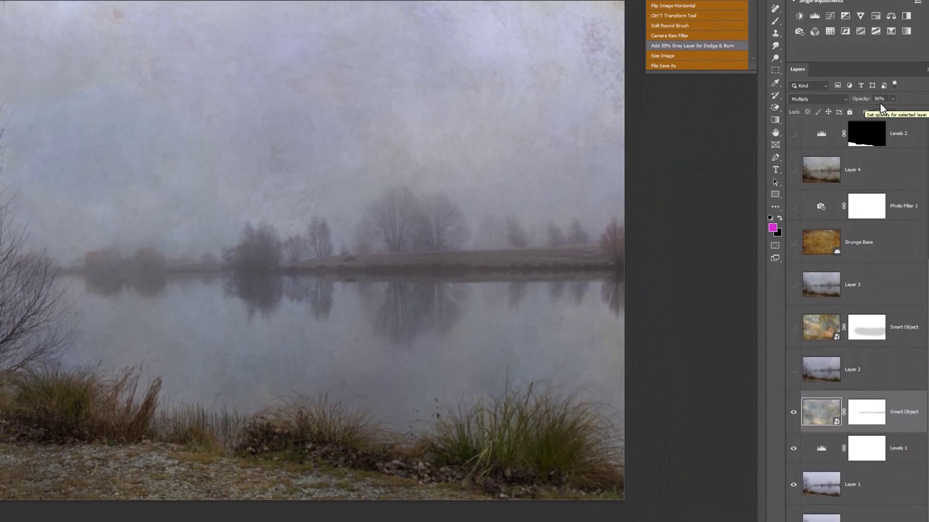
Preview the texture above Levels 1 by setting its blend mode to Normal and raising its opacity.
click(842, 99)
click(829, 114)
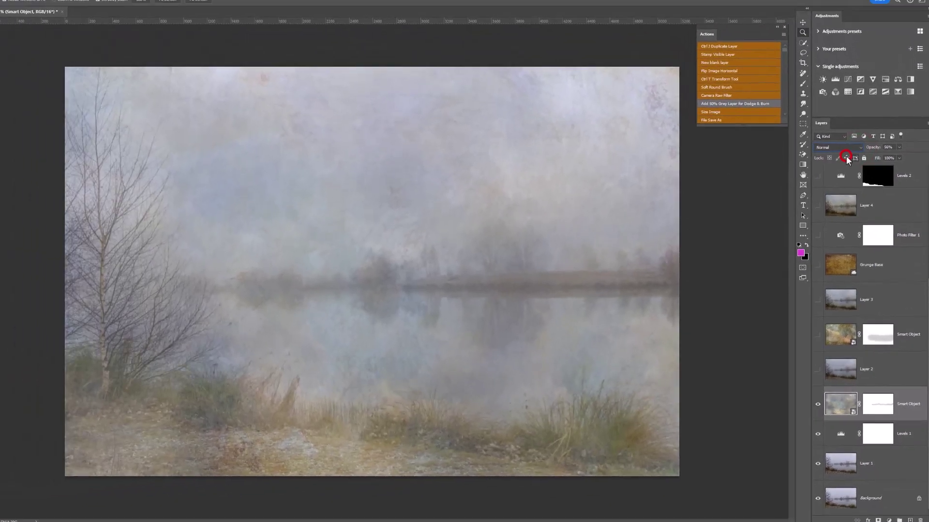
click(892, 102)
drag(894, 114, 893, 119)
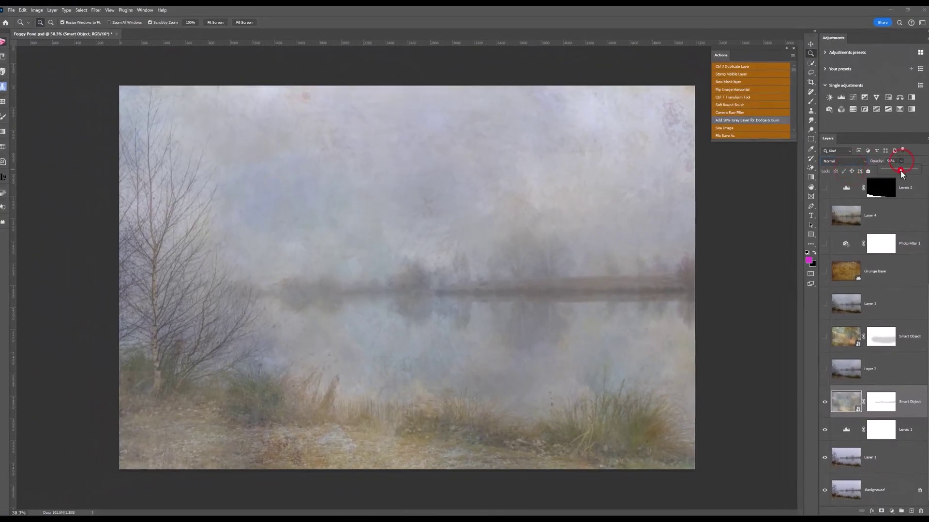
drag(901, 174, 920, 178)
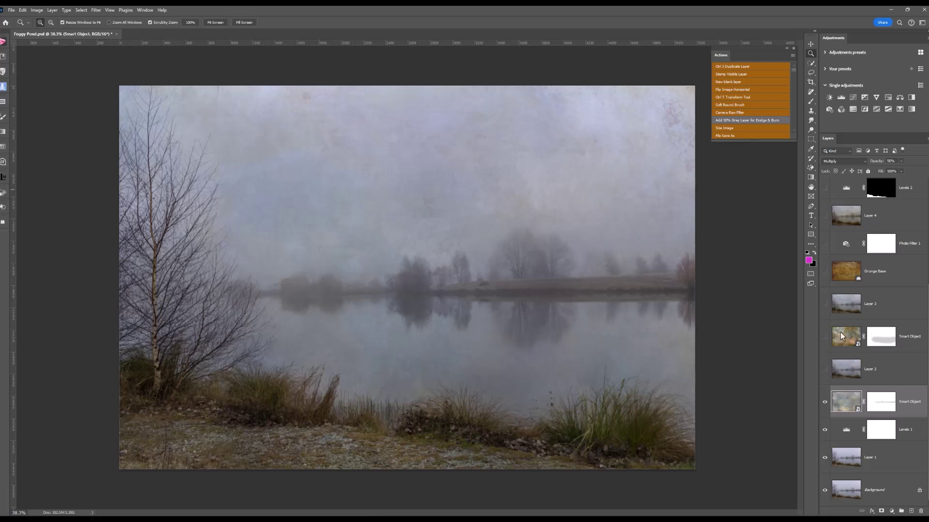
Show Layer 2, comparing the image with and without it, and show and select the texture Smart Object above it.
click(825, 369)
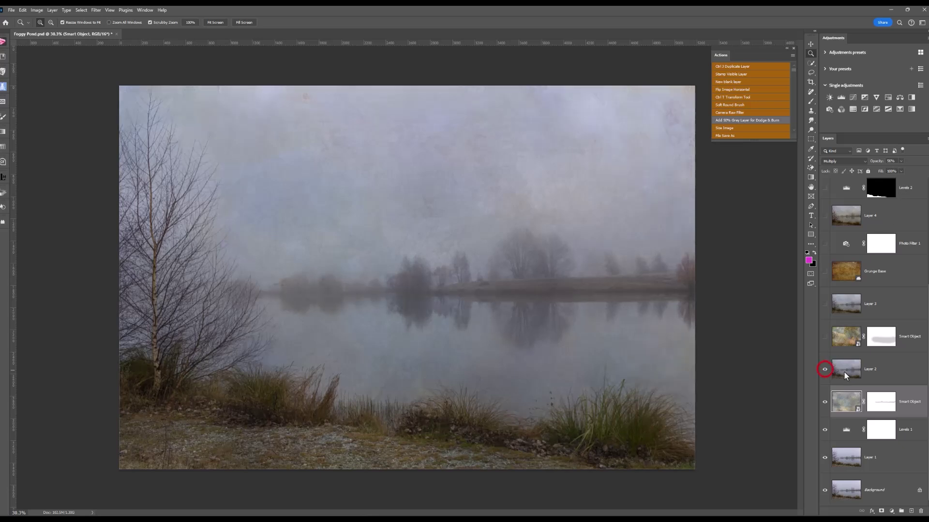
click(844, 370)
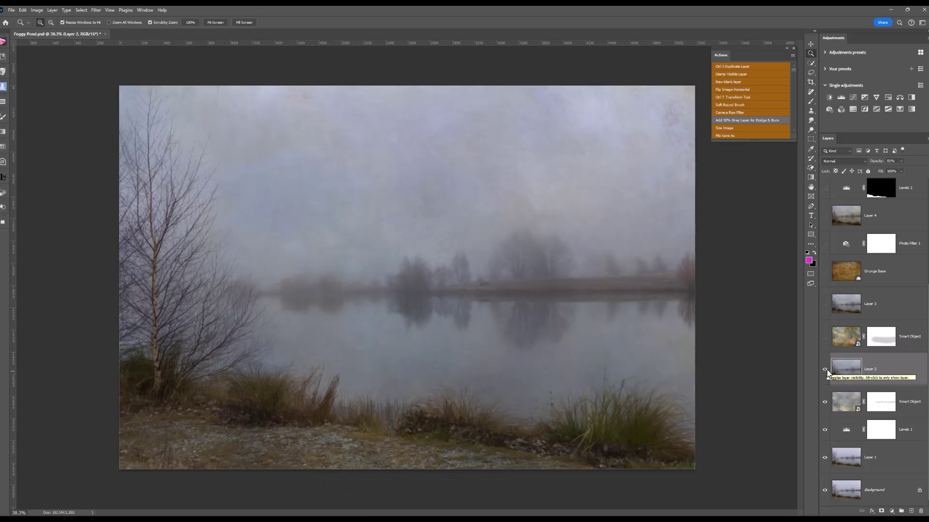
click(825, 369)
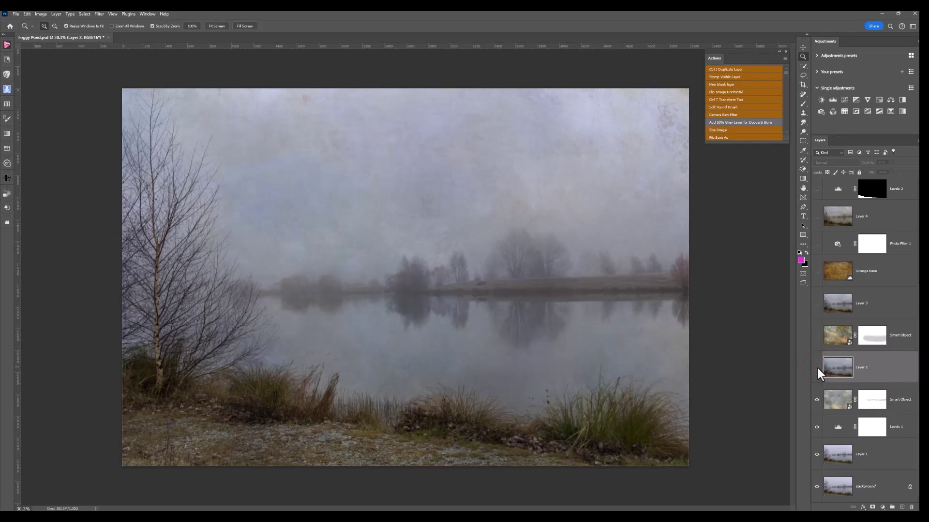
click(817, 368)
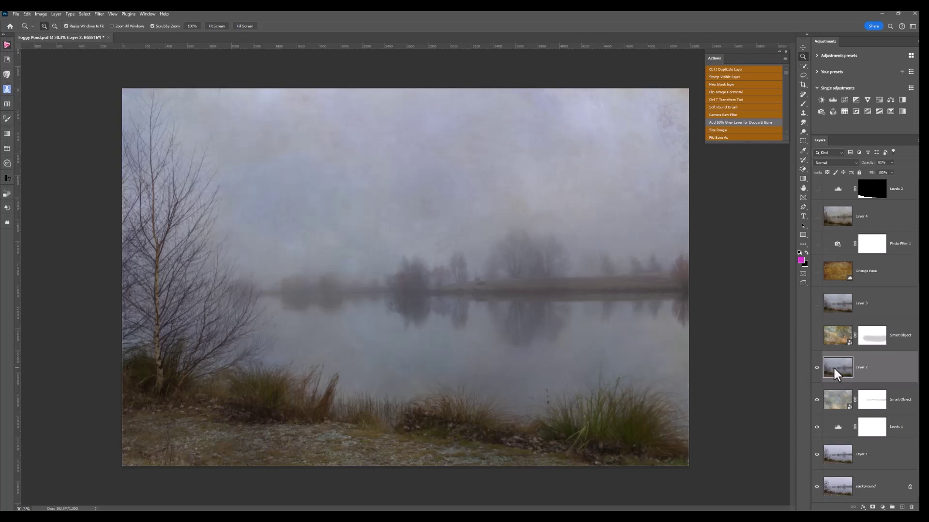
click(834, 335)
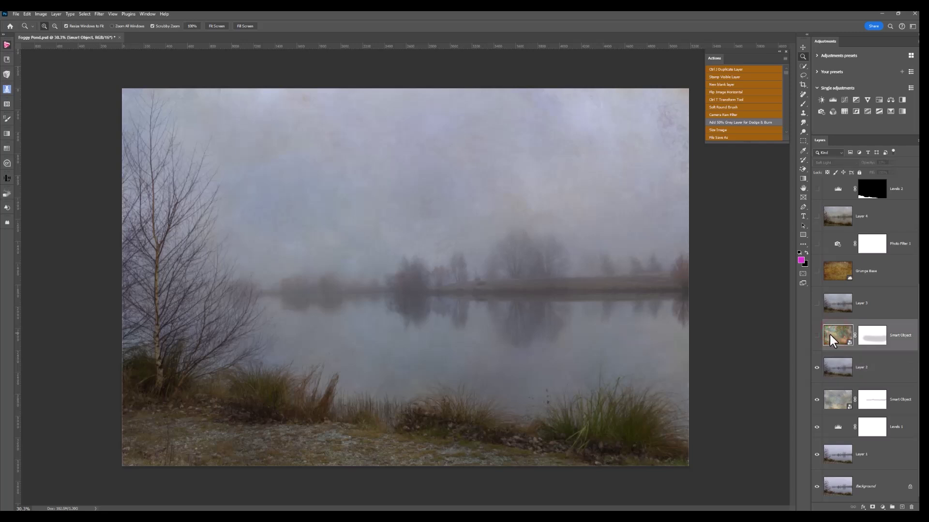
click(817, 335)
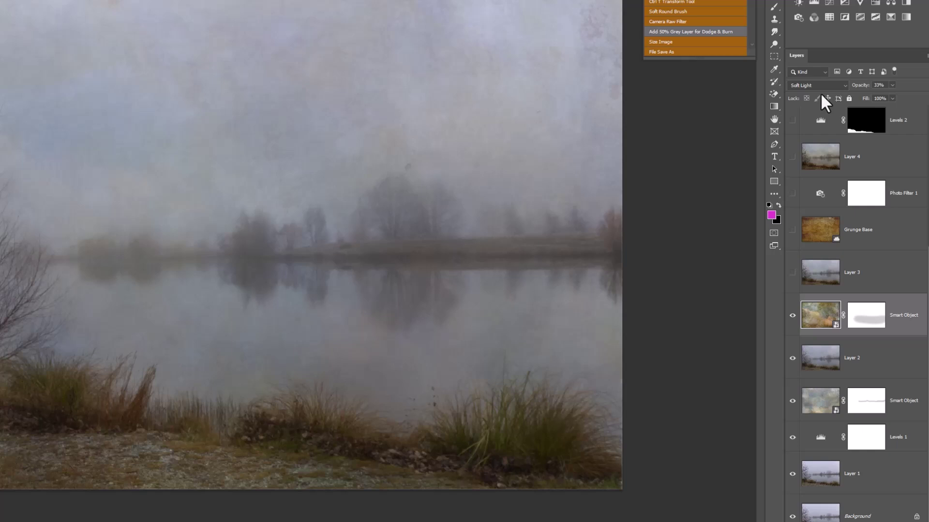
Preview the texture above Layer 2 in Normal mode at 100% opacity and restore it to Soft Light at 33%.
click(831, 87)
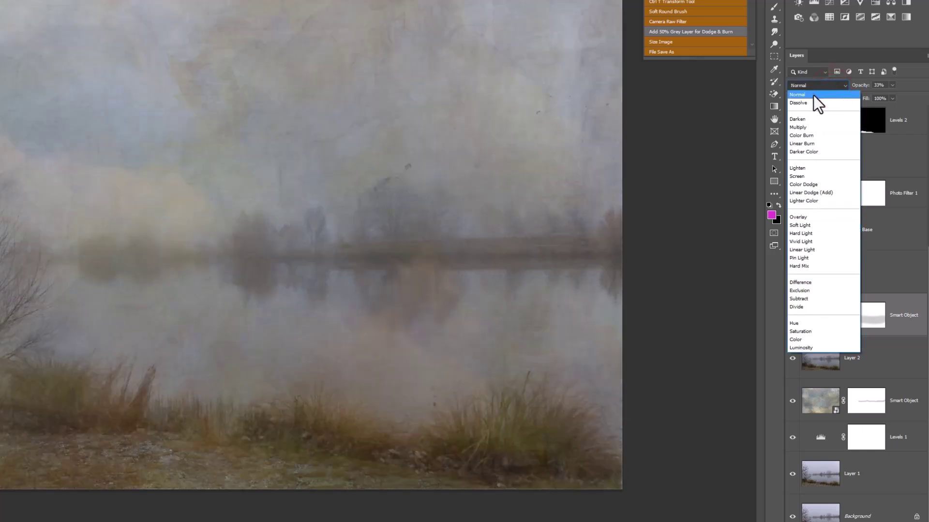
click(814, 95)
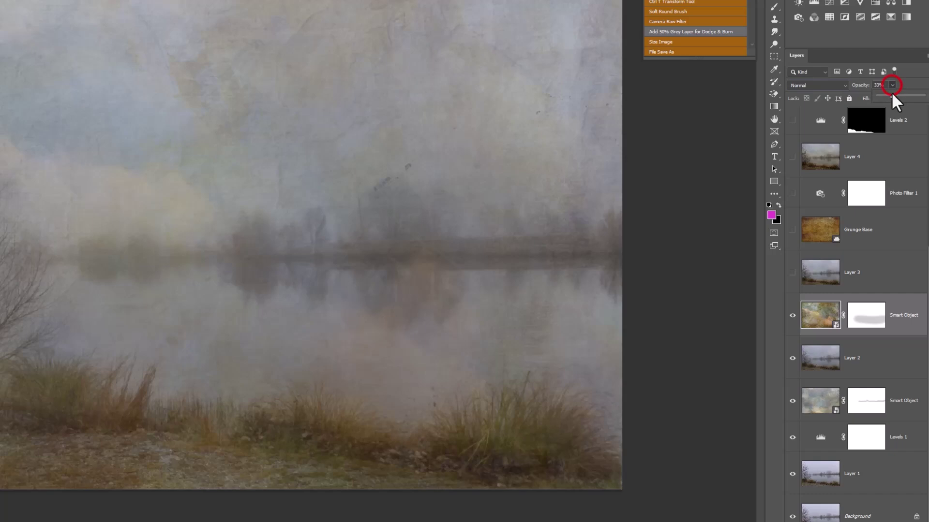
drag(892, 95, 924, 96)
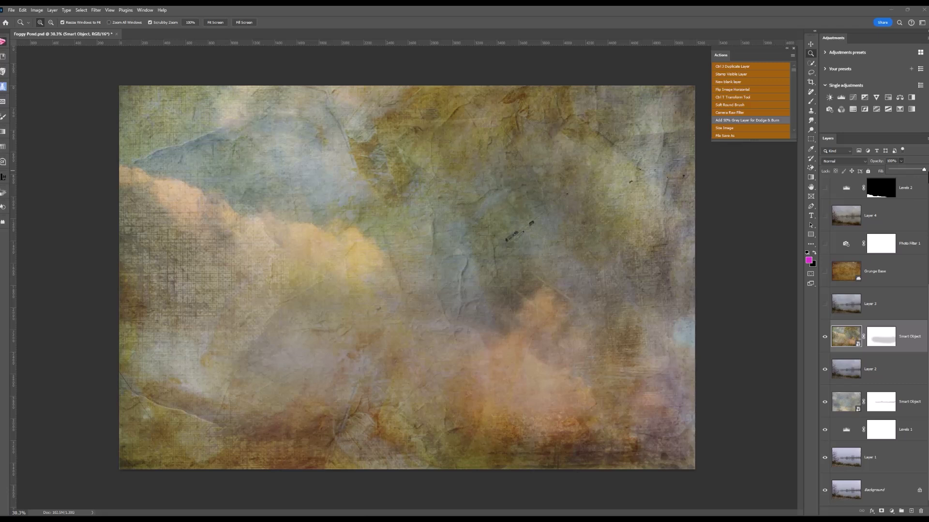
key(3)
key(3)
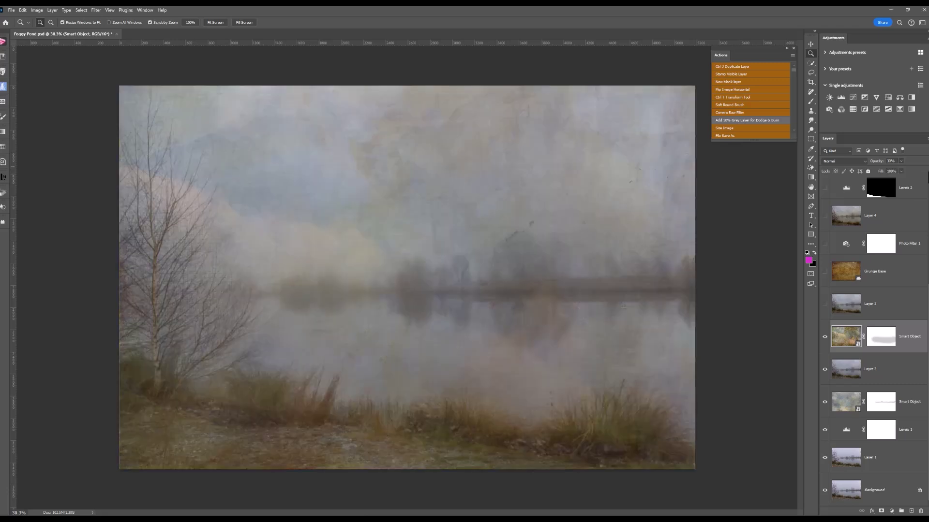
key(shift+alt+f)
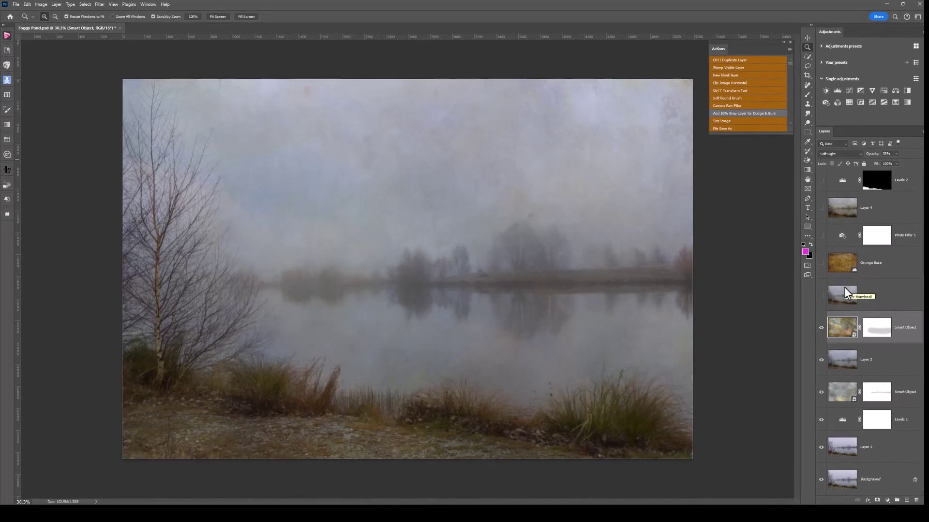
Show Layer 3 and the Grunge Base texture above it, leaving Grunge Base selected.
click(822, 295)
click(831, 296)
key(ctrl+alt+shift+e)
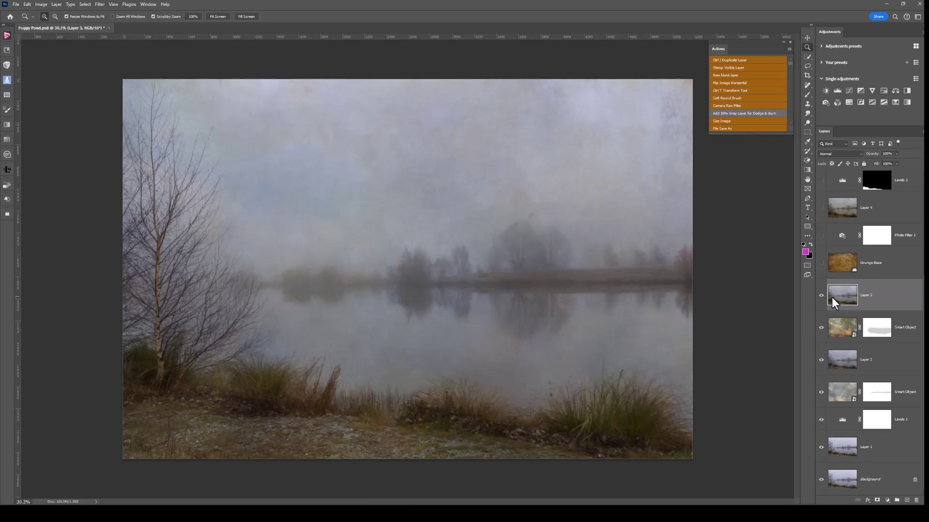
click(839, 265)
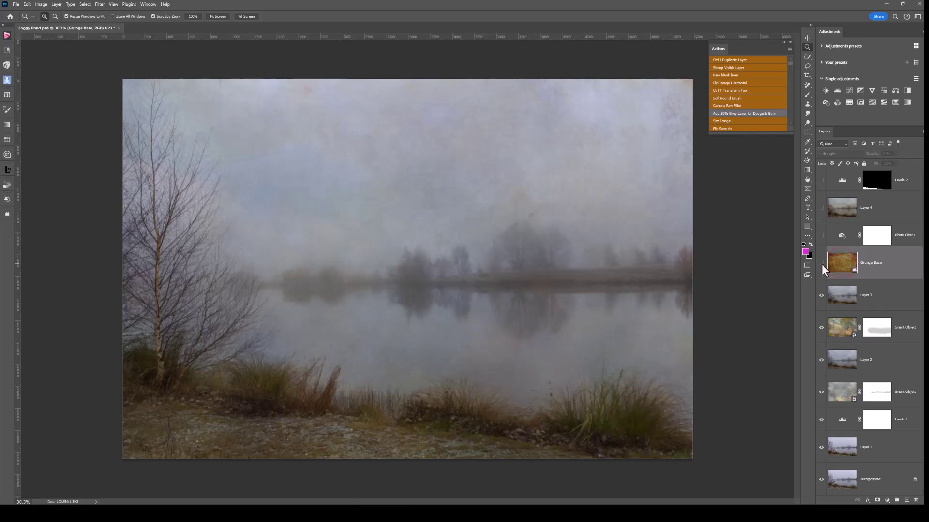
click(821, 263)
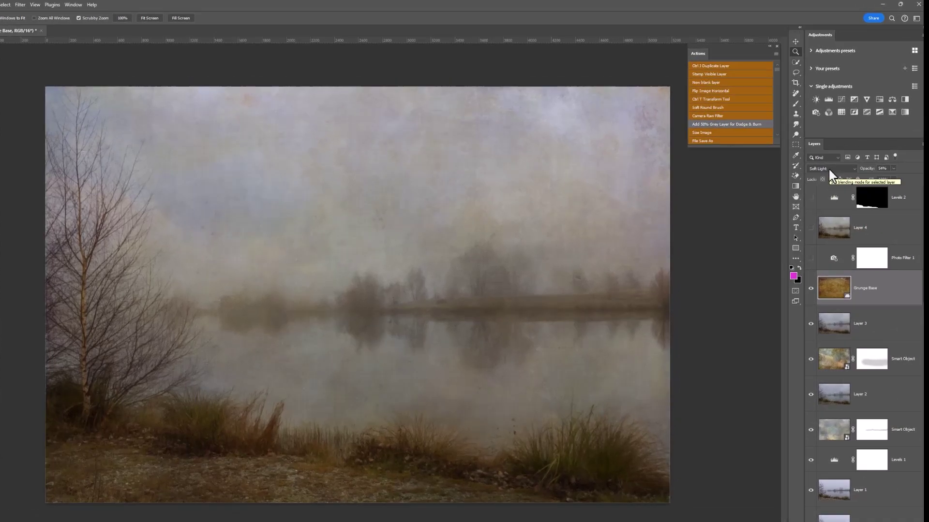
Preview the Grunge Base texture in Normal mode at 100% opacity and restore it to Soft Light at 54%.
click(837, 153)
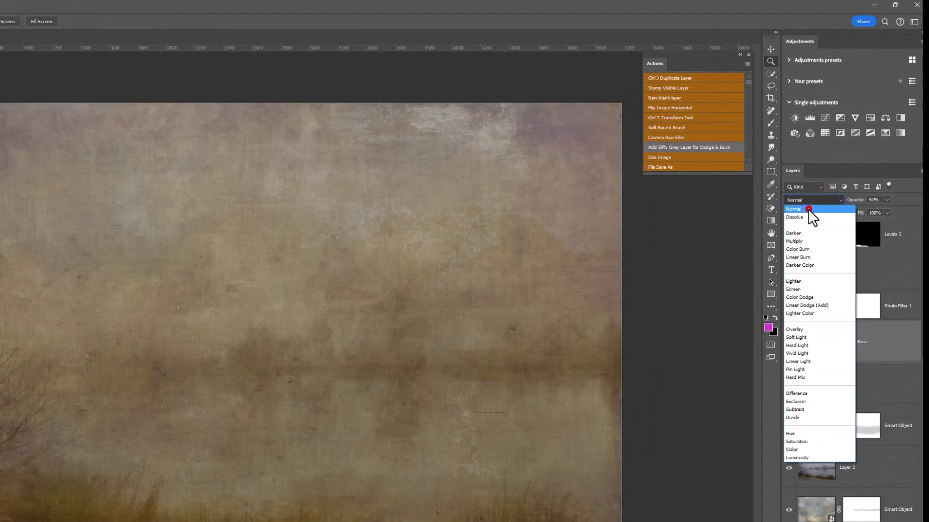
click(808, 208)
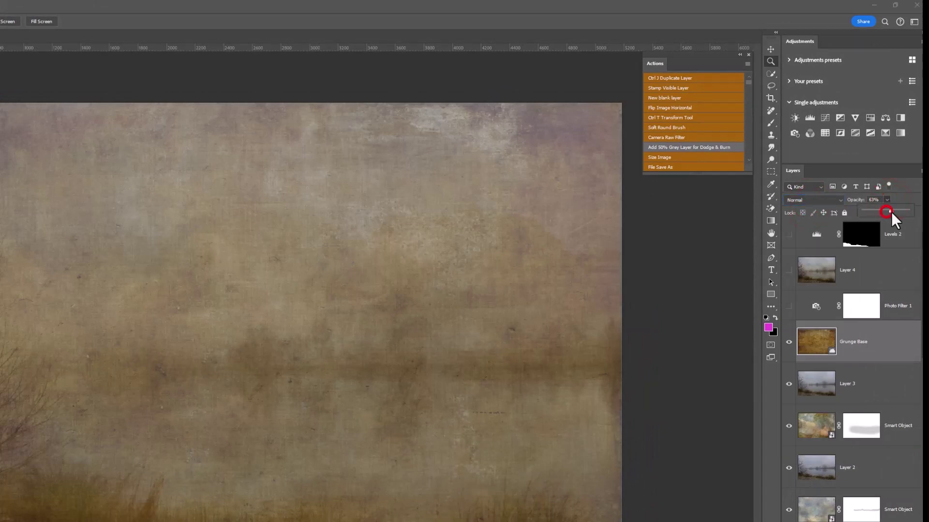
drag(905, 212, 912, 217)
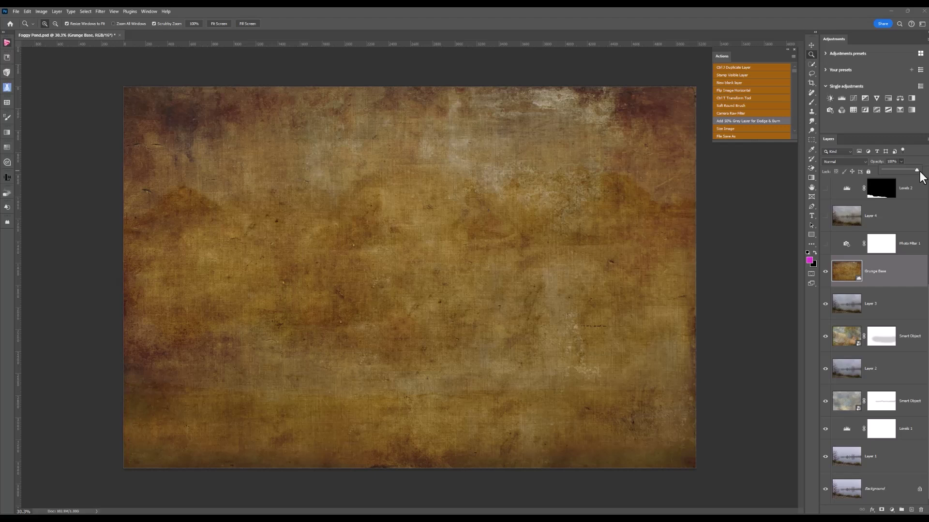
key(5)
key(4)
key(shift+alt+f)
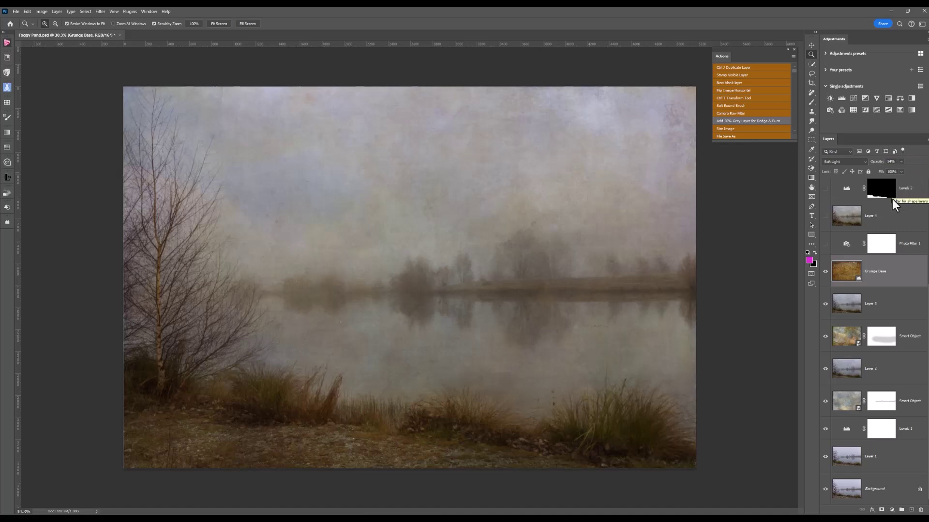
Show the Photo Filter 1 adjustment, compare the image with and without it, and review its filter settings.
scroll(892, 199, up, 1)
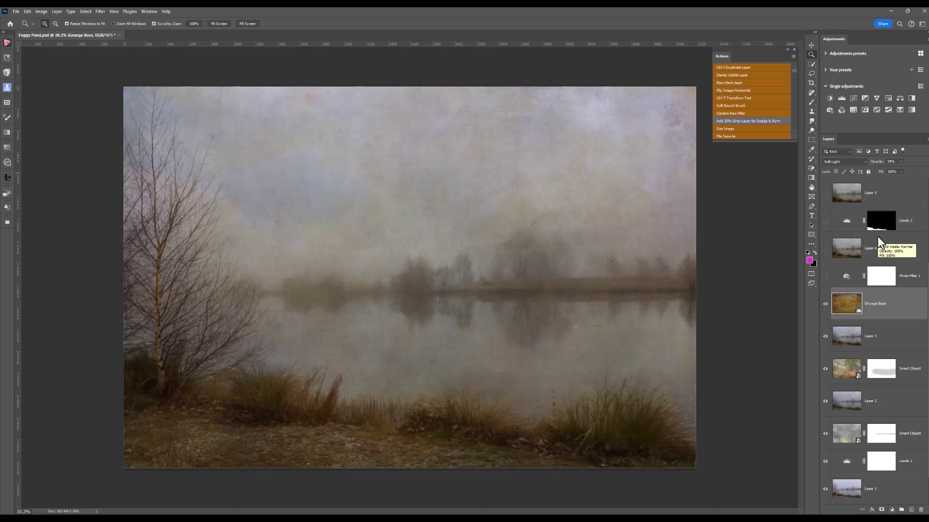
click(842, 276)
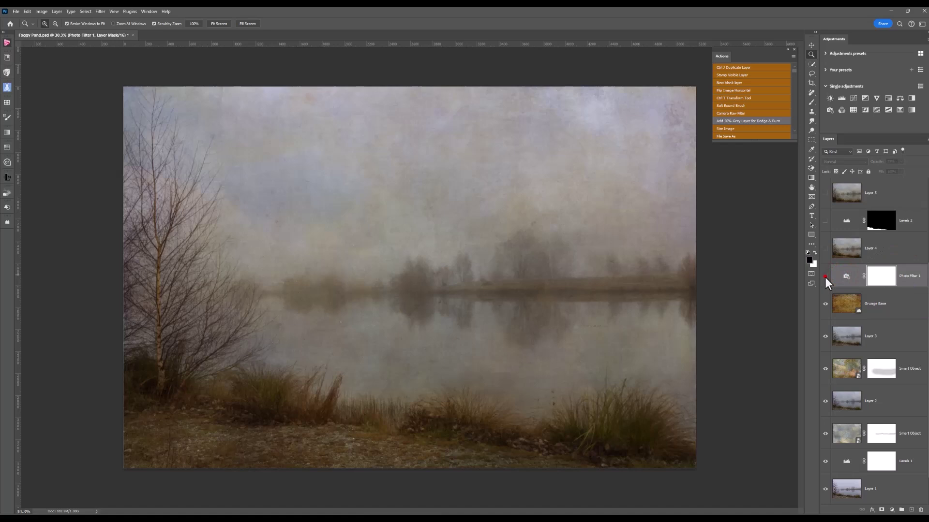
click(825, 275)
click(825, 276)
click(825, 276)
double_click(846, 276)
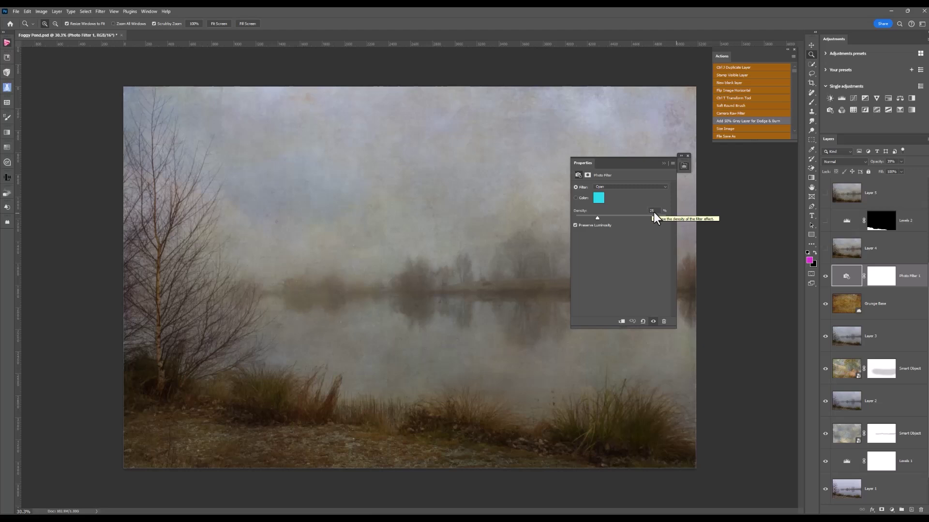
click(687, 156)
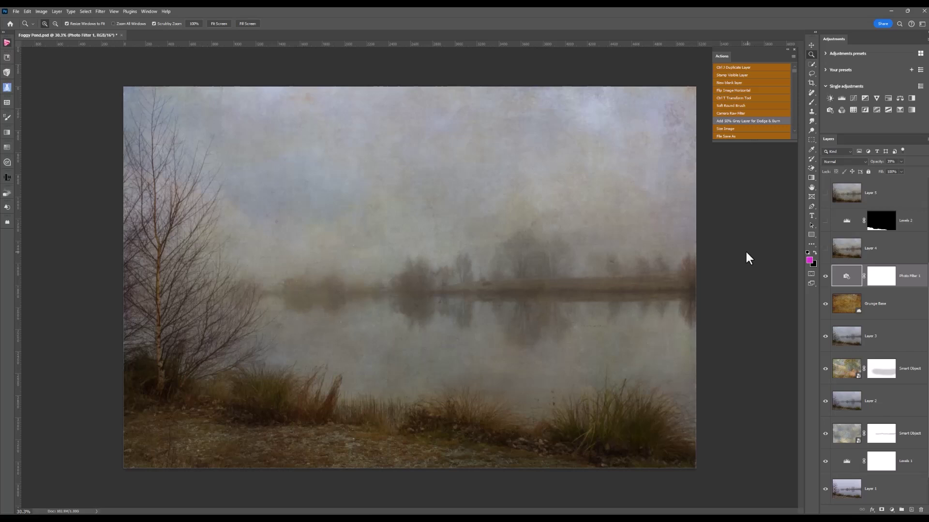
Show and select Layer 4 above the Photo Filter 1 adjustment.
scroll(888, 253, up, 2)
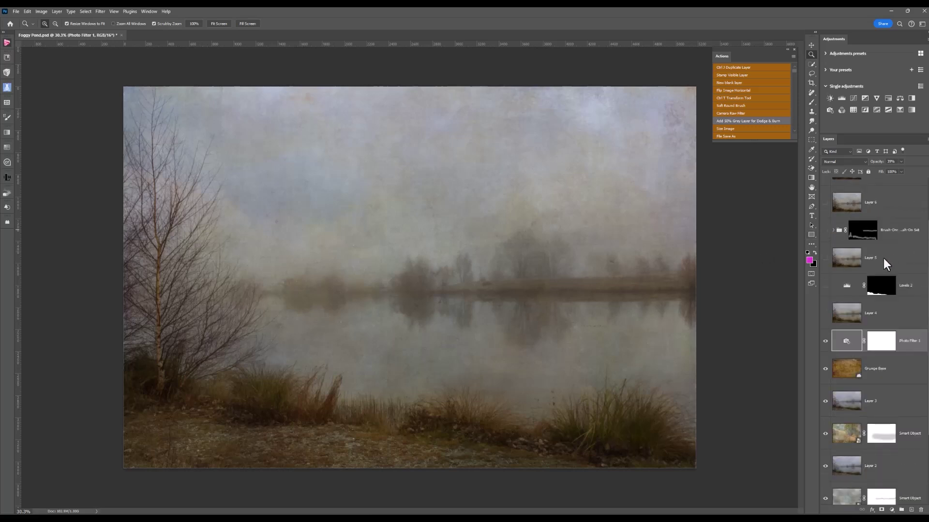
click(825, 314)
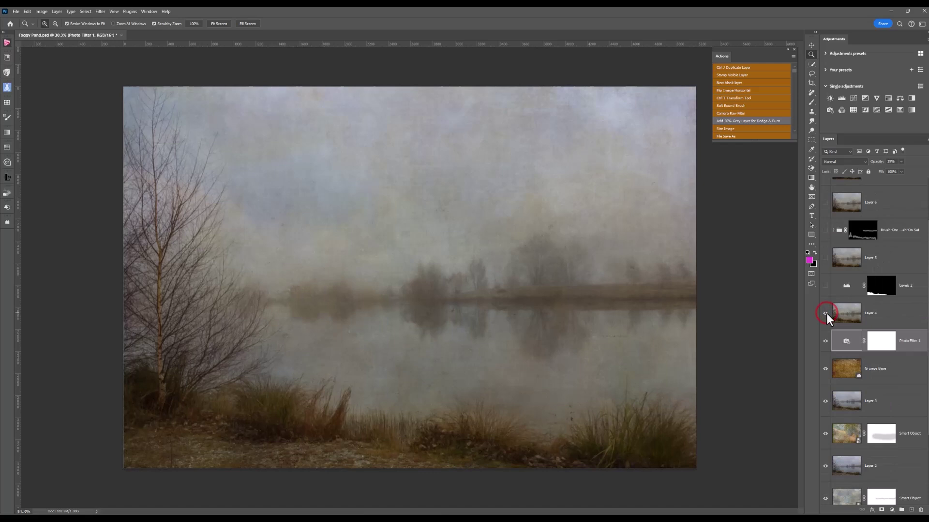
click(840, 315)
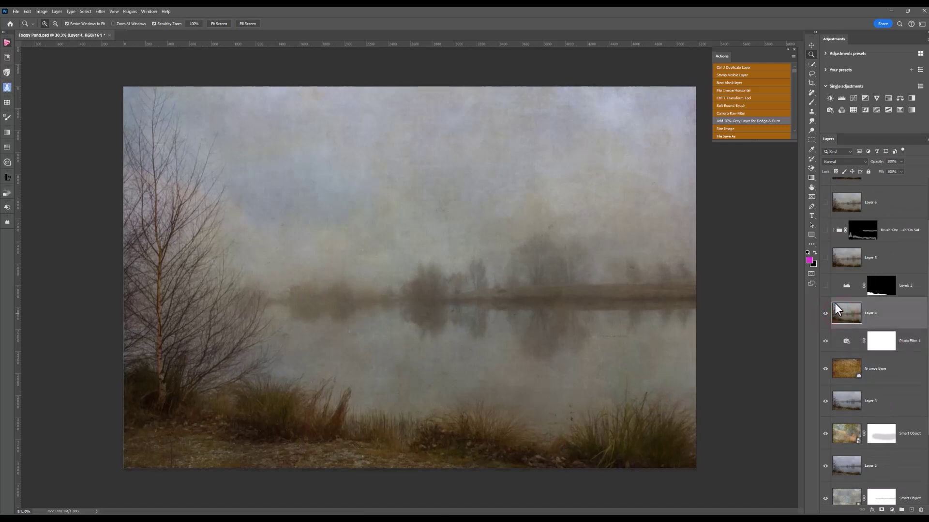
Show the masked Levels 2 adjustment, comparing the foreground with and without it, and show Layer 5.
click(825, 285)
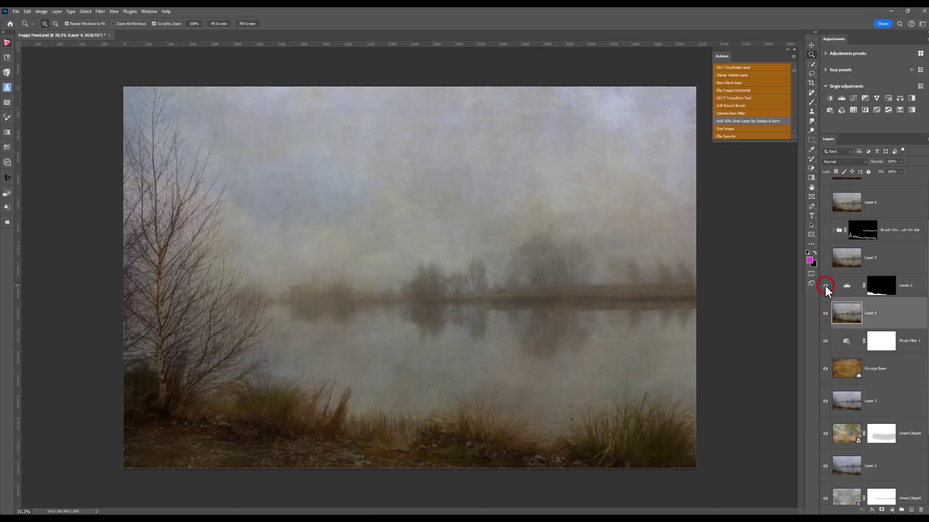
click(825, 286)
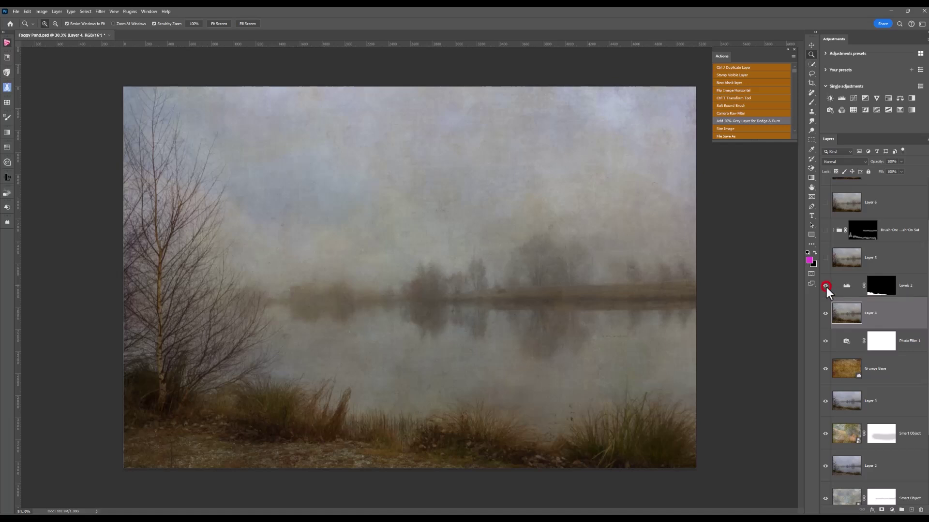
click(825, 285)
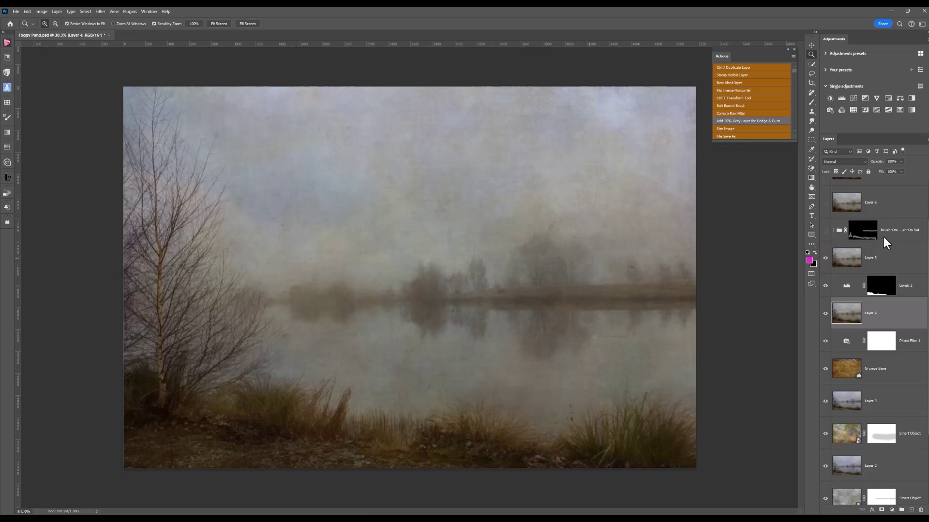
Show the masked Brush-On group and Layer 6 above it.
click(824, 229)
scroll(869, 219, up, 2)
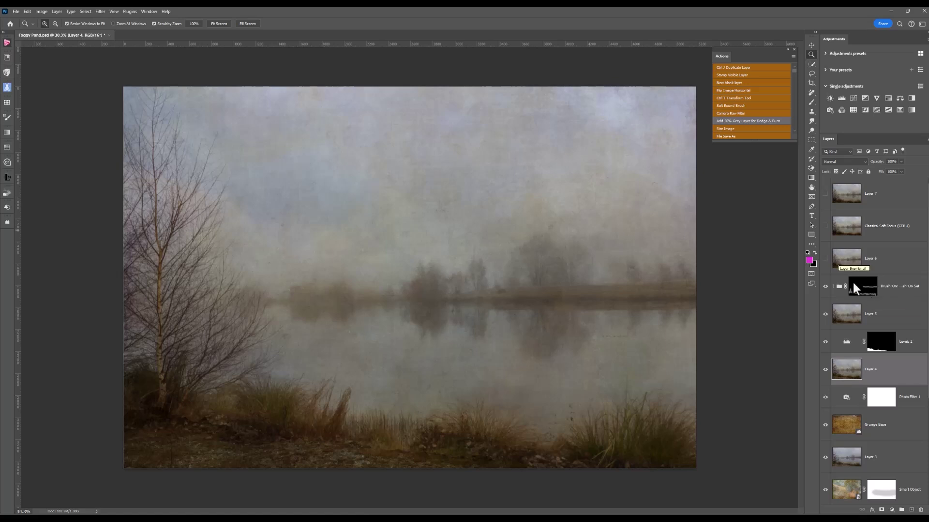
click(826, 260)
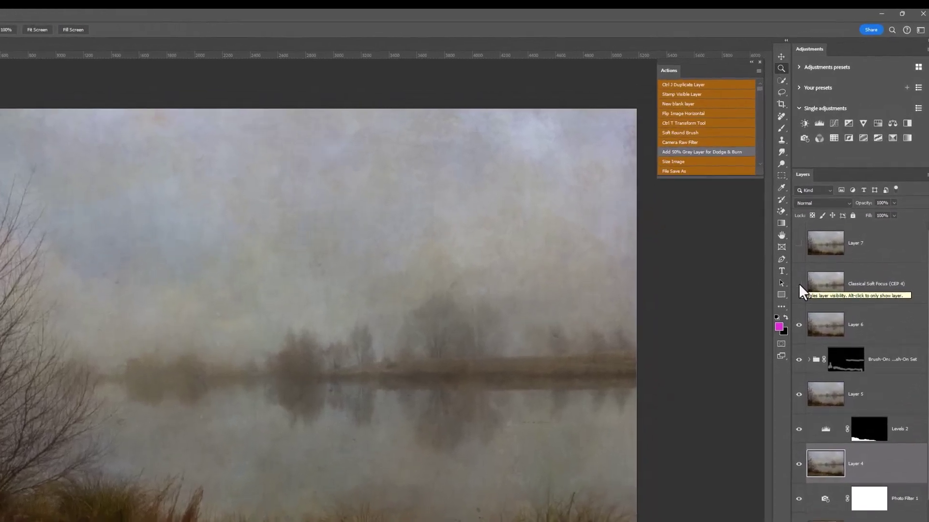
Show the Classical Soft Focus (CEP 4) layer and Layer 7 above it, and select Layer 7.
click(798, 285)
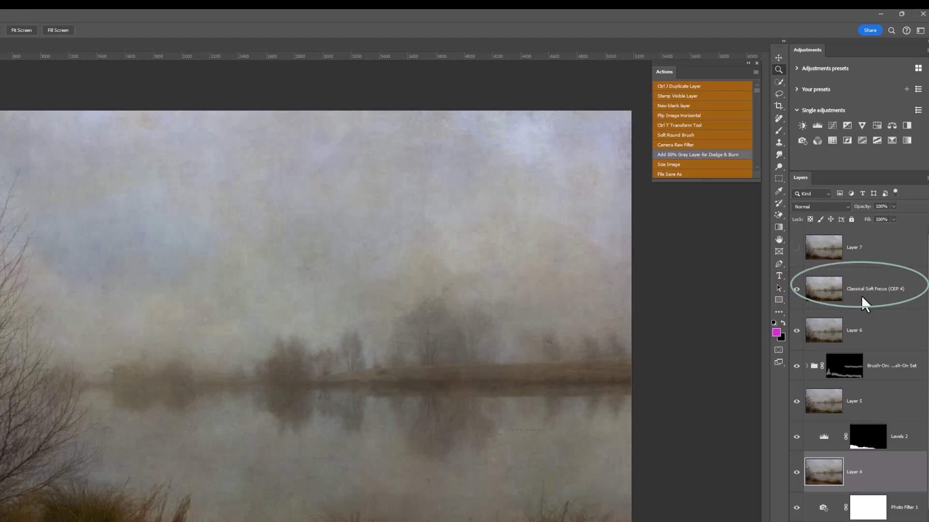
mouse_move(861, 295)
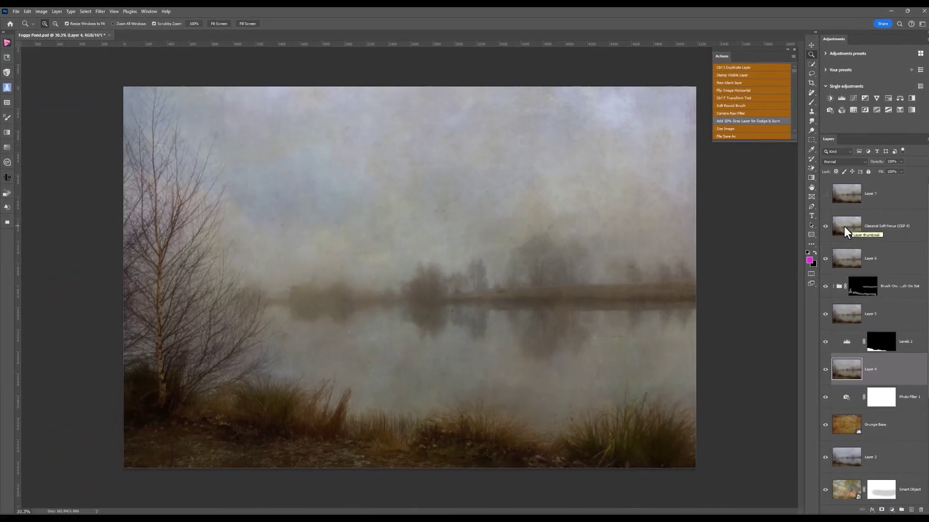
click(825, 193)
click(840, 196)
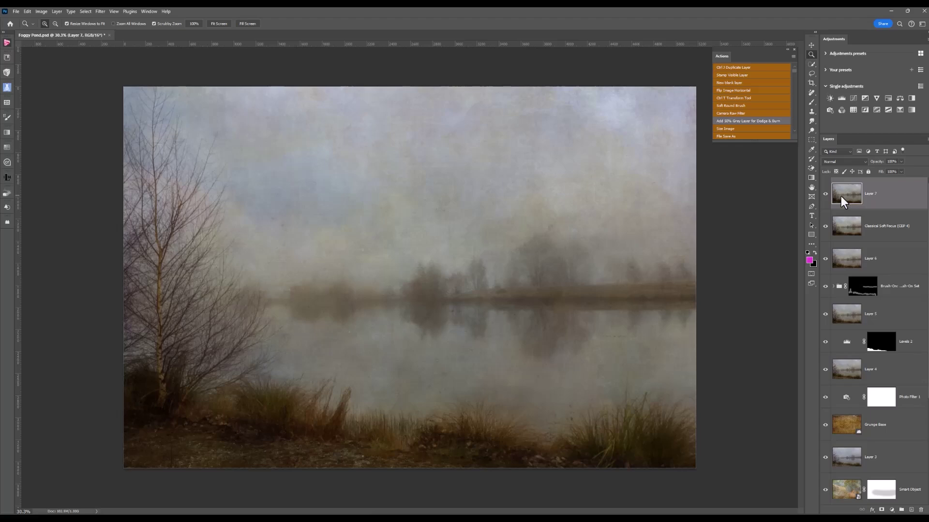
Hide all layers above the Levels 1 adjustment and reveal them again from the lower Smart Object texture up to Photo Filter 1.
drag(825, 194, 830, 407)
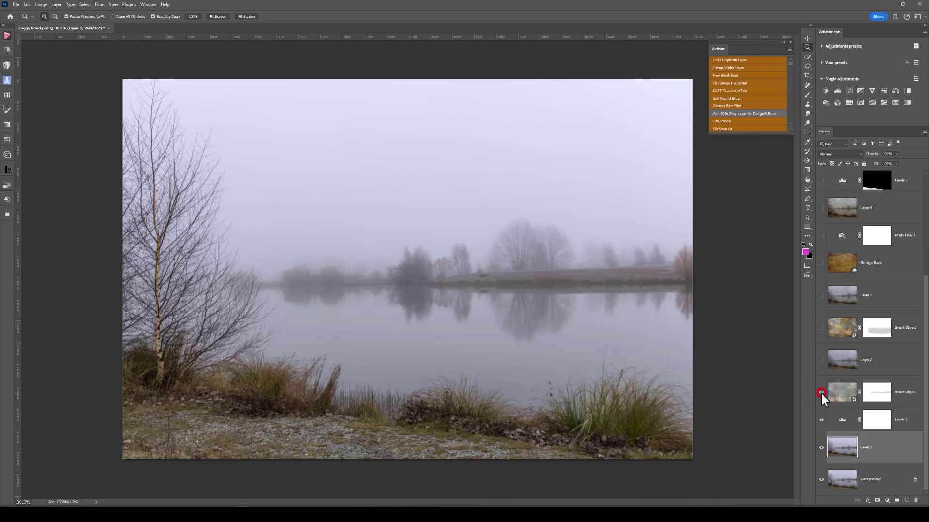
click(821, 391)
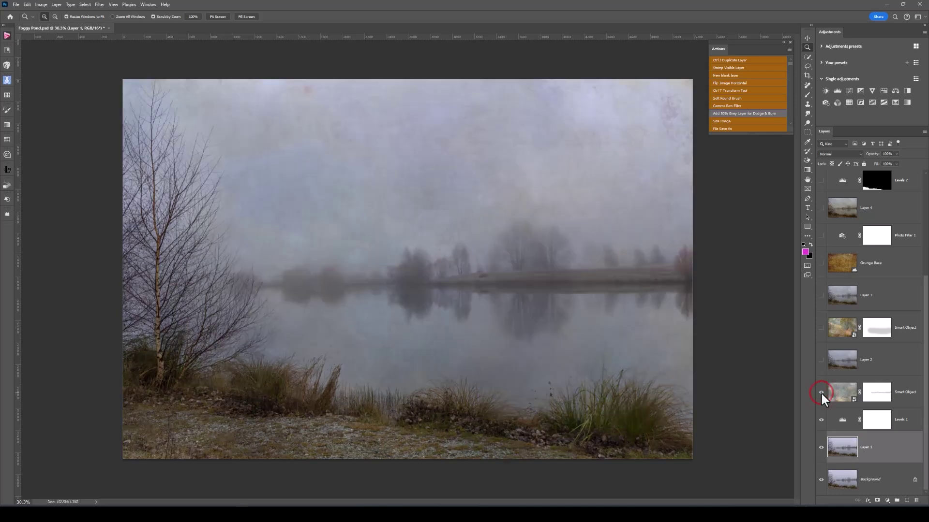
click(822, 359)
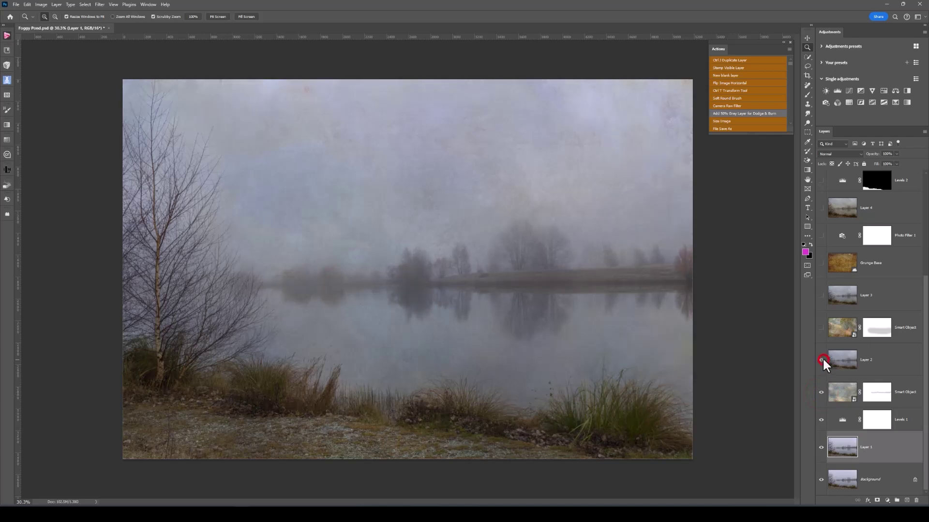
click(822, 328)
click(821, 263)
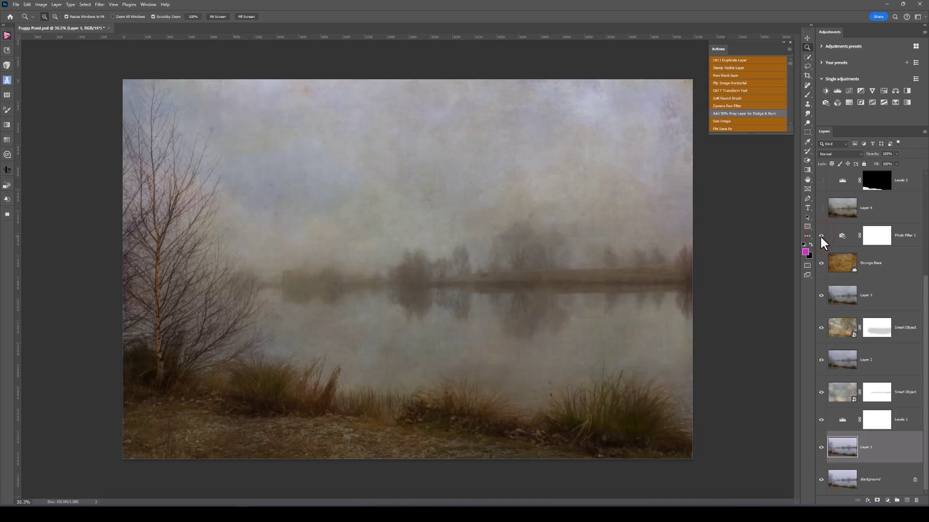
Show Layer 4 and the masked Levels 2 adjustment, comparing the foreground with and without Levels 2.
scroll(838, 220, up, 3)
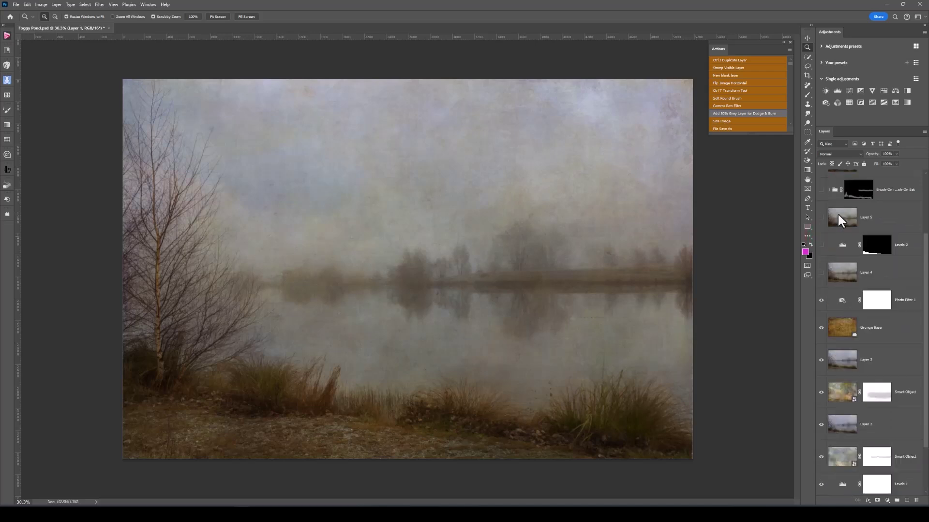
click(821, 304)
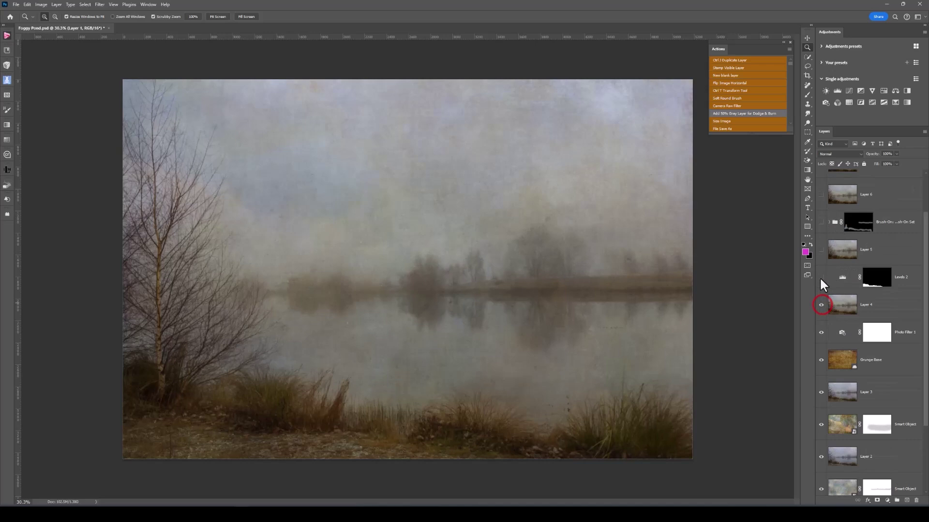
click(821, 277)
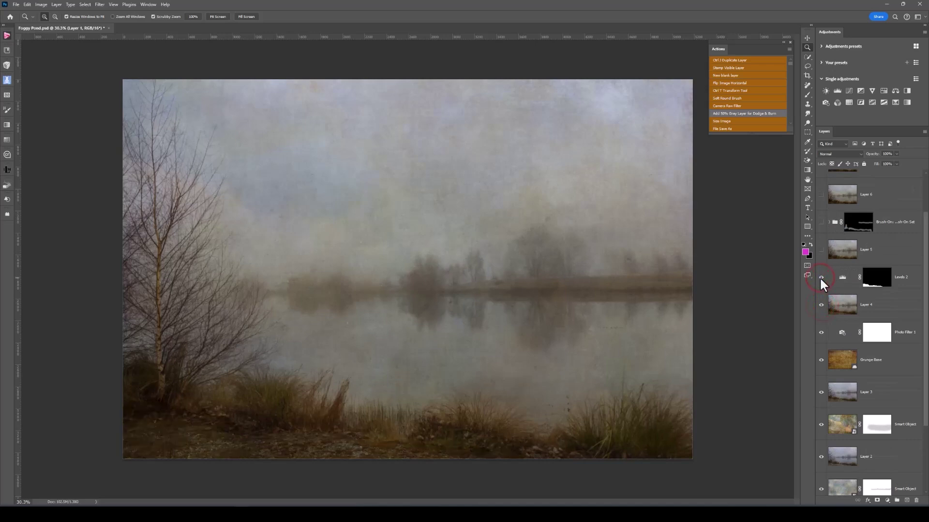
click(821, 277)
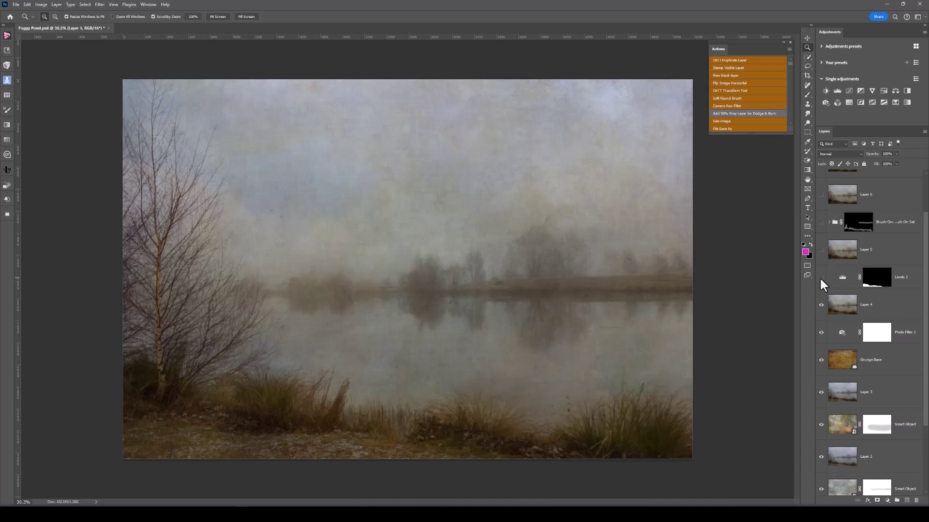
click(821, 277)
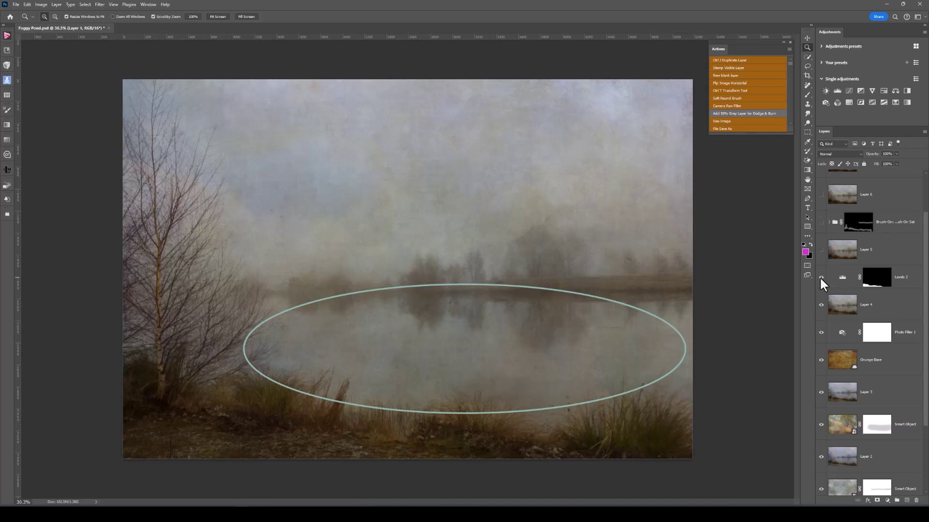
Show Layer 5, the masked Brush-On group and Layer 6 above the Levels 2 adjustment.
click(821, 249)
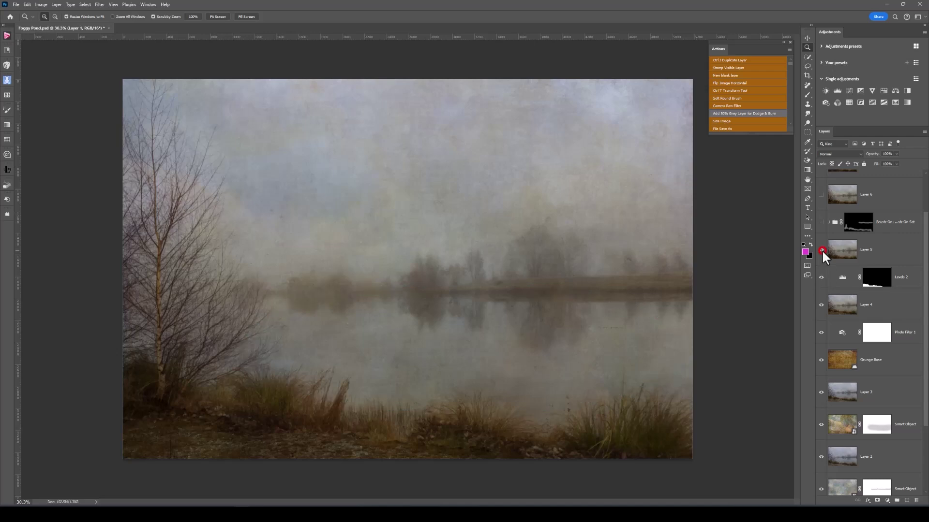
click(820, 222)
scroll(881, 222, up, 2)
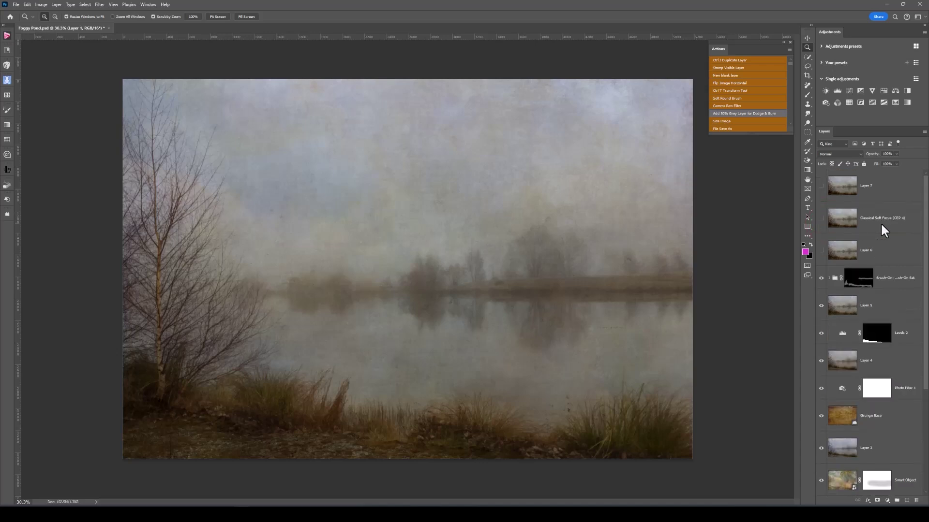
click(820, 250)
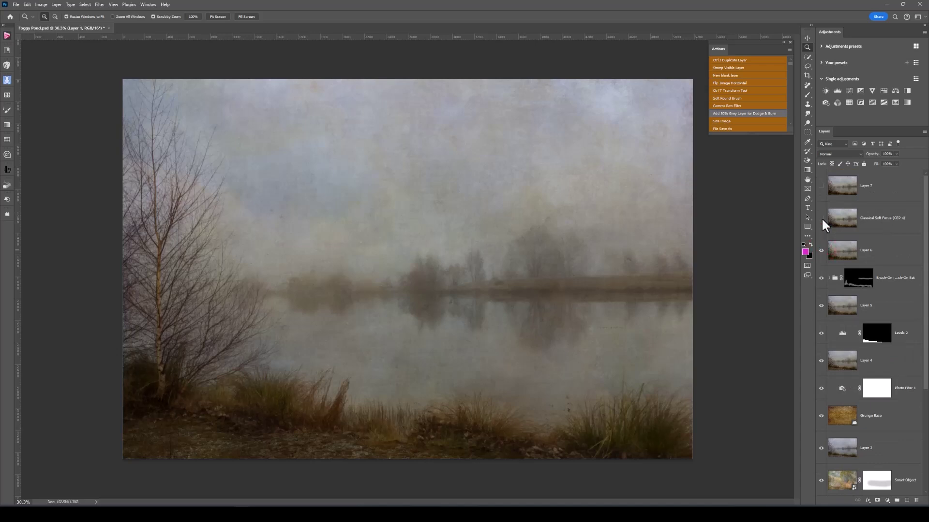